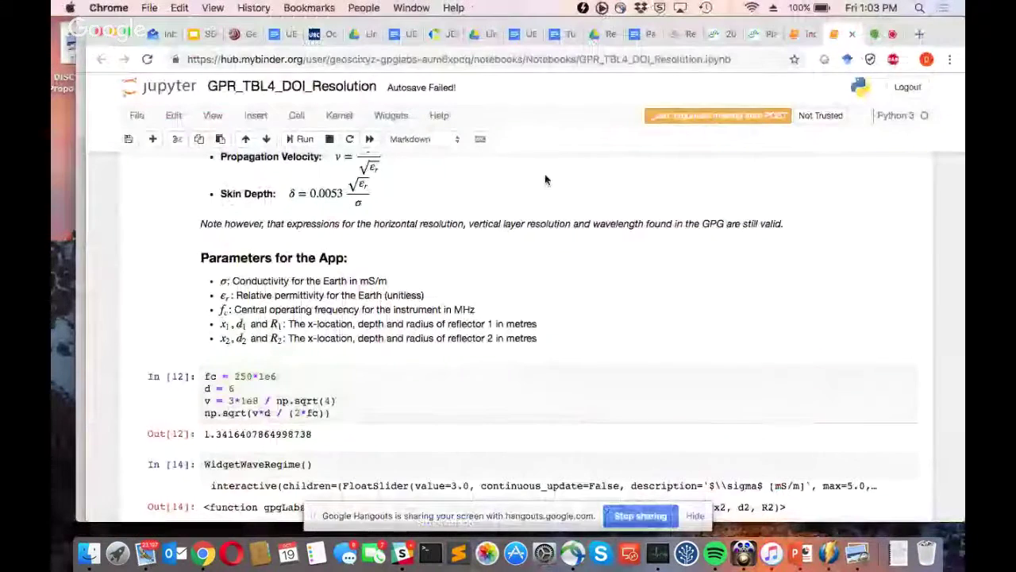
Step: Return to the GPG Labs index tab and reload the binder repository for a fresh session
left_click(799, 36)
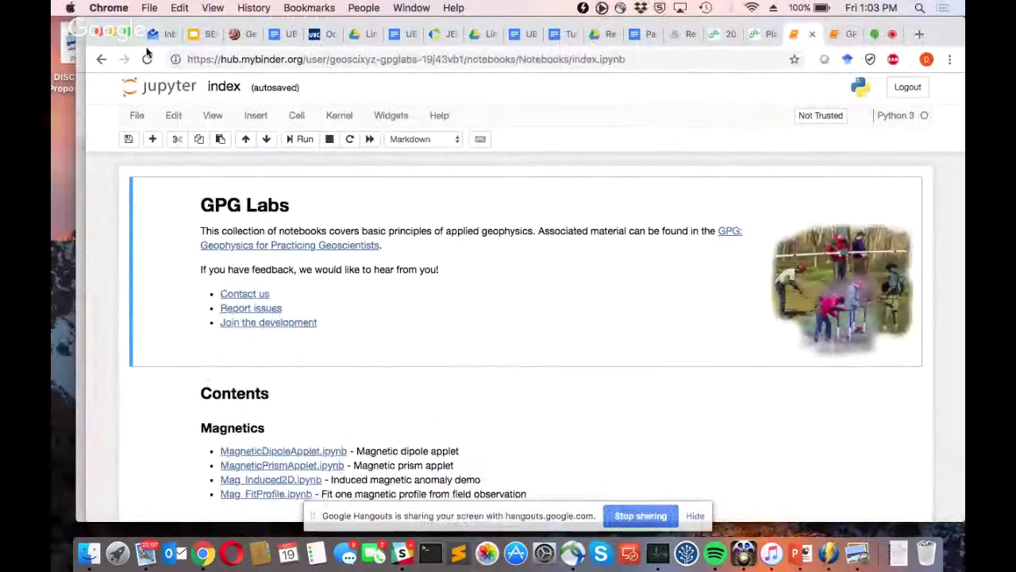
left_click(103, 60)
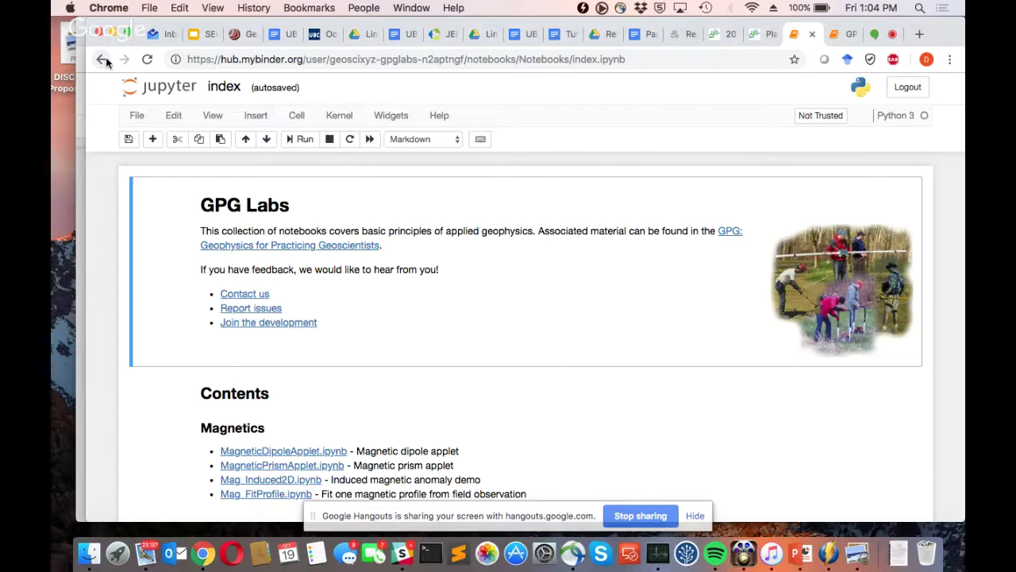
Step: Scroll the index past the Magnetics and Seismic notebooks to the Ground Penetrating Radar entries
scroll(300, 266, "down", 5)
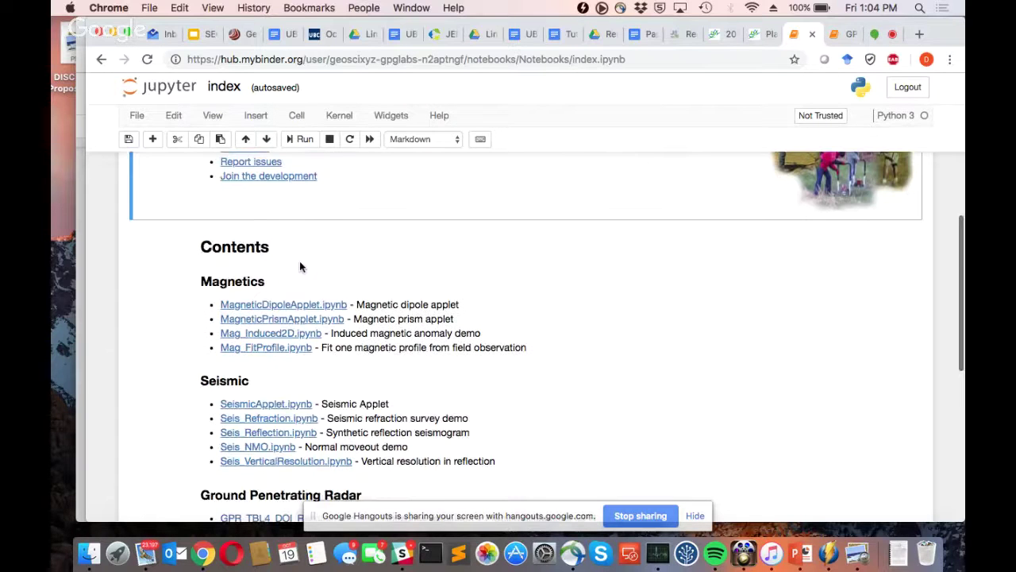
scroll(300, 266, "down", 2)
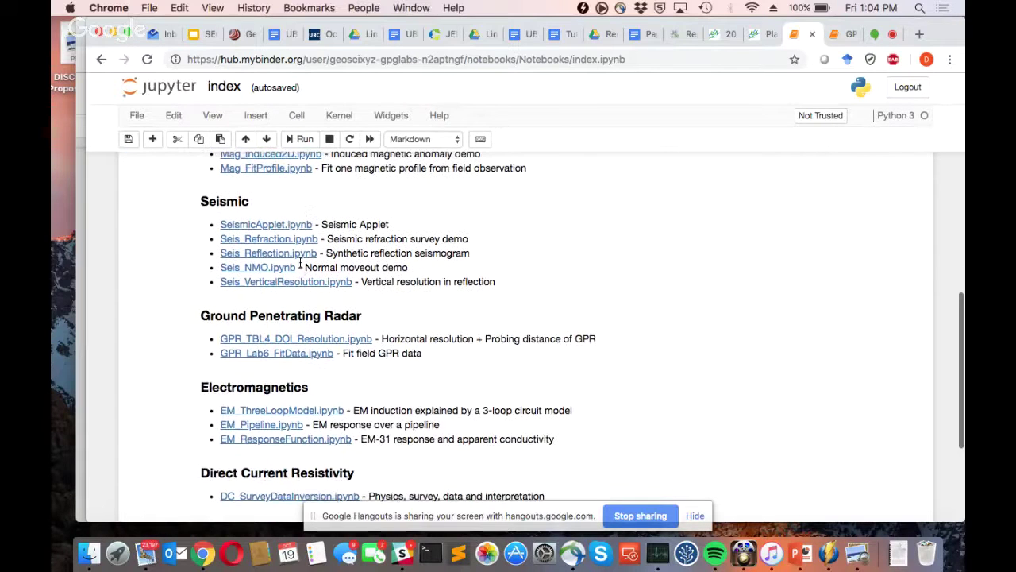
scroll(300, 267, "up", 1)
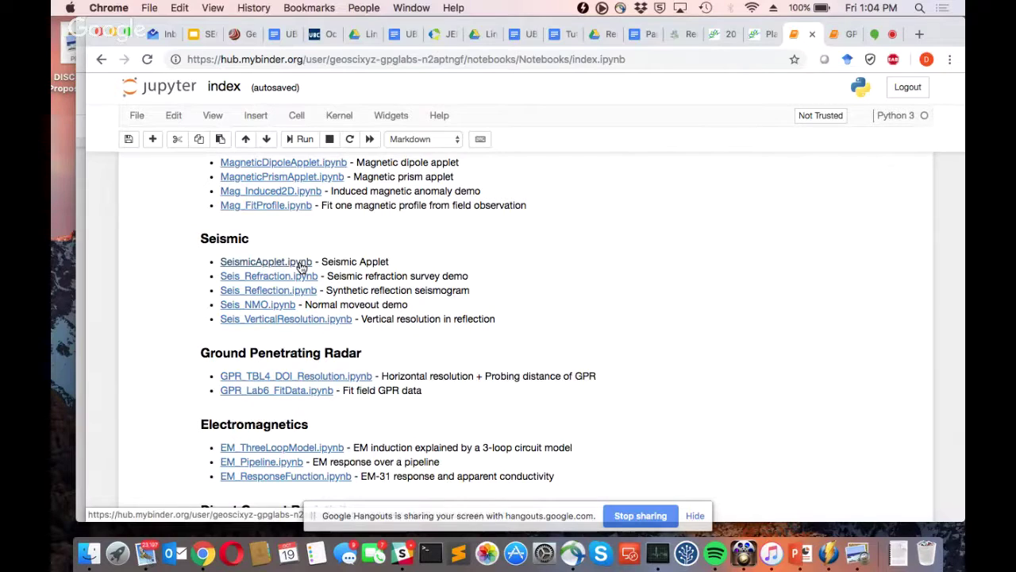
scroll(360, 275, "up", 2)
scroll(360, 276, "down", 2)
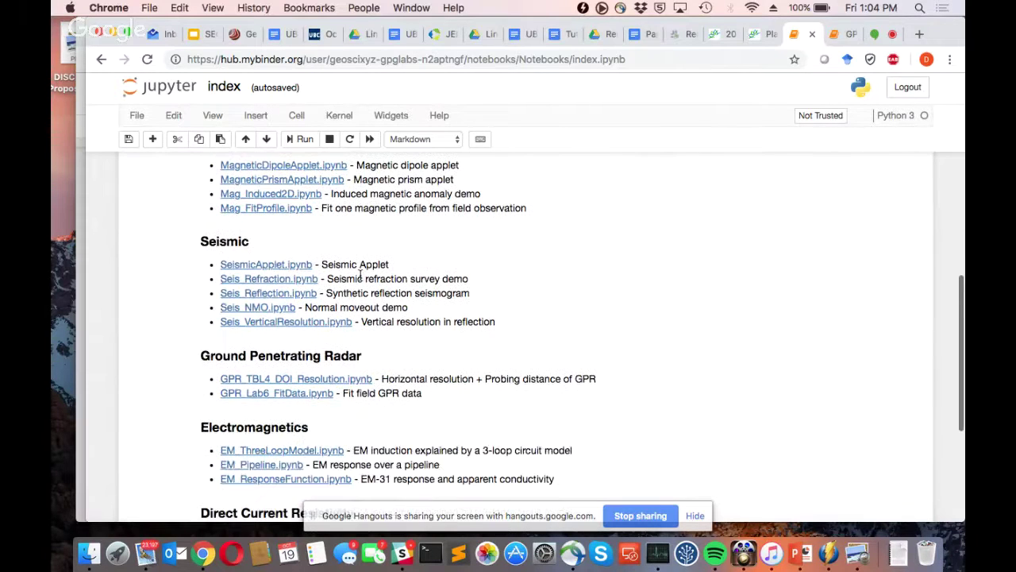
Step: Open GPR_TBL4_DOI_Resolution.ipynb and look over its two-app overview and import cell
left_click(333, 381)
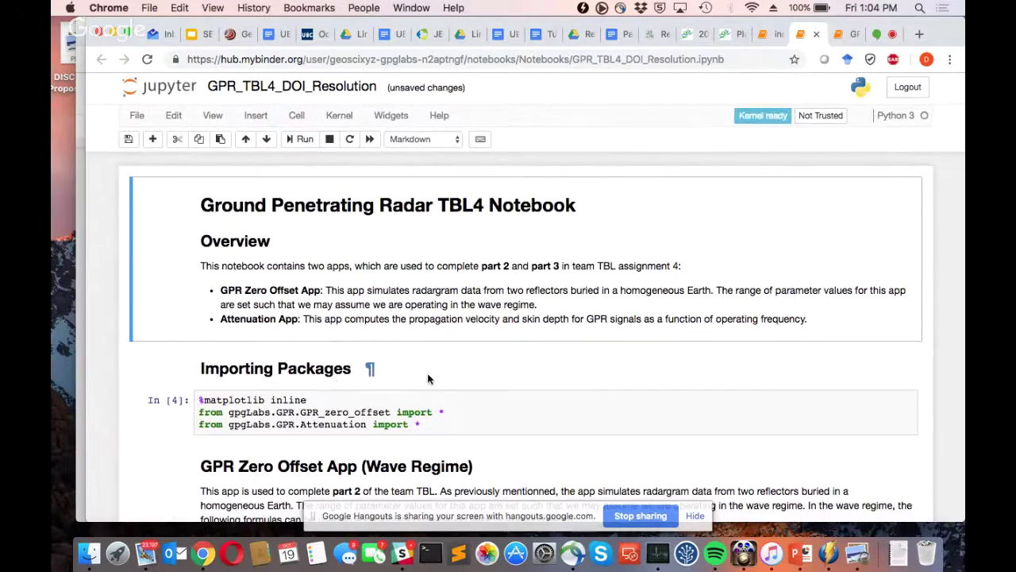
scroll(370, 370, "down", 5)
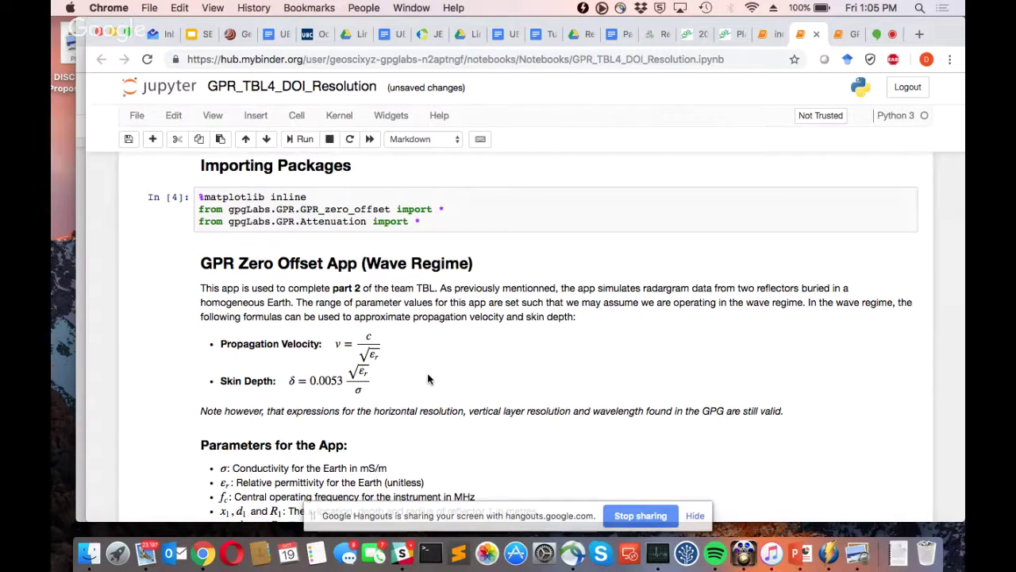
scroll(428, 379, "up", 5)
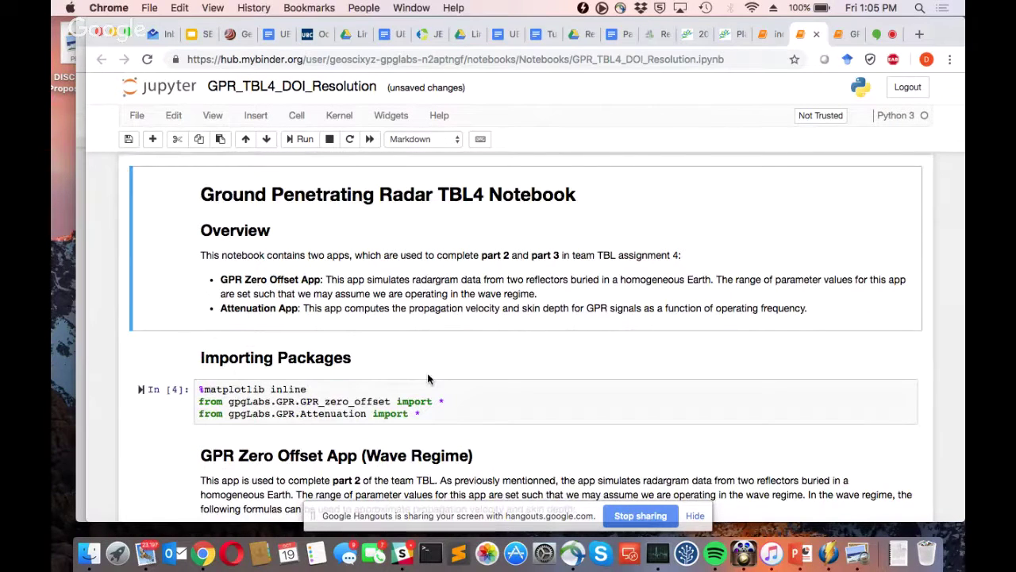
Step: Run the Importing Packages code cell to load the GPR packages
scroll(427, 379, "down", 1)
scroll(428, 378, "up", 2)
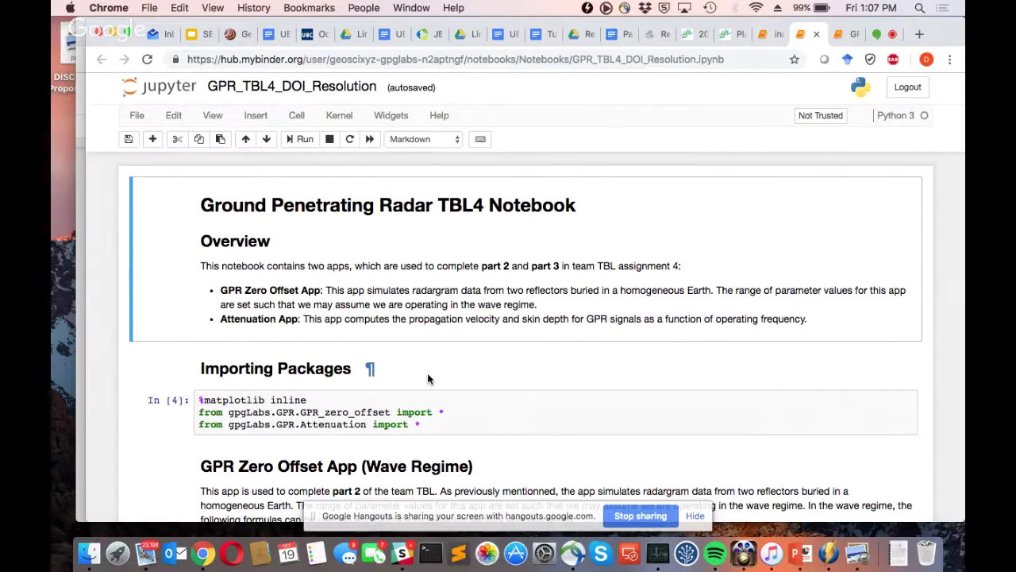
scroll(428, 378, "down", 10)
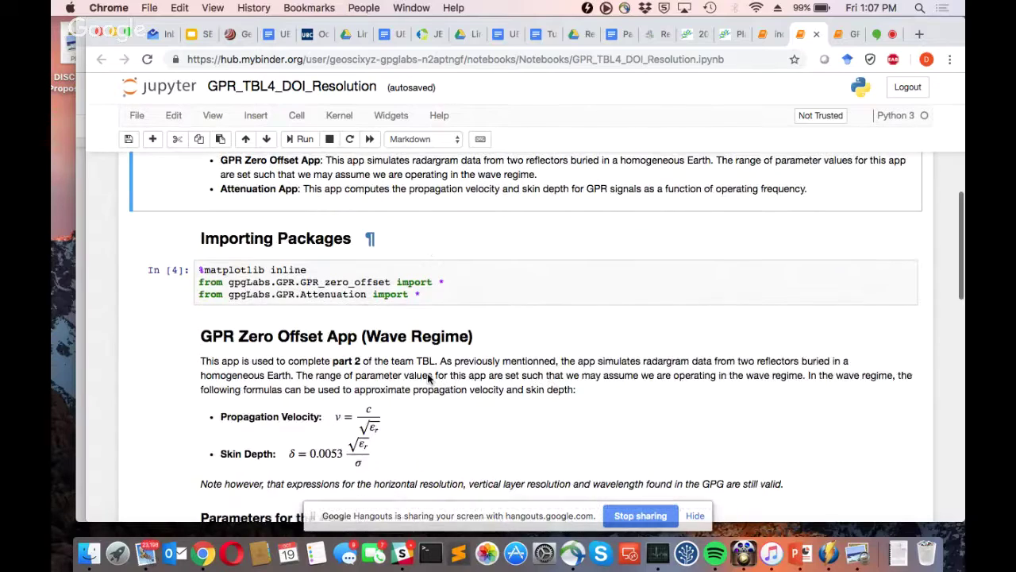
scroll(430, 374, "up", 10)
key("shift+Return")
key("shift+Return")
key("shift+Return")
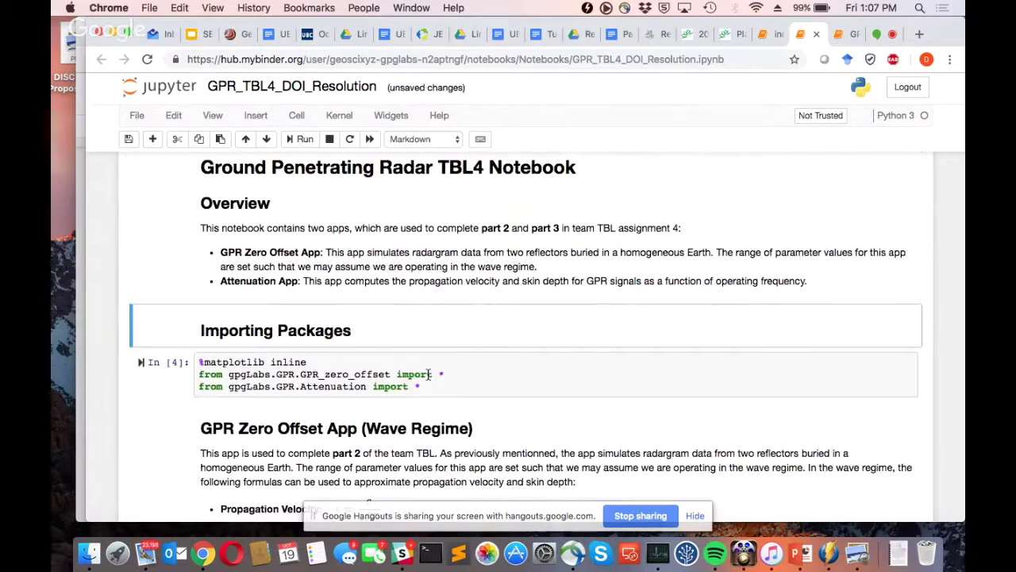
scroll(429, 379, "up", 3)
Step: Run the WidgetWaveRegime() cell and the next cell to render the DOI app
key("shift+Return")
key("shift+Return")
key("shift+Return")
key("shift+Return")
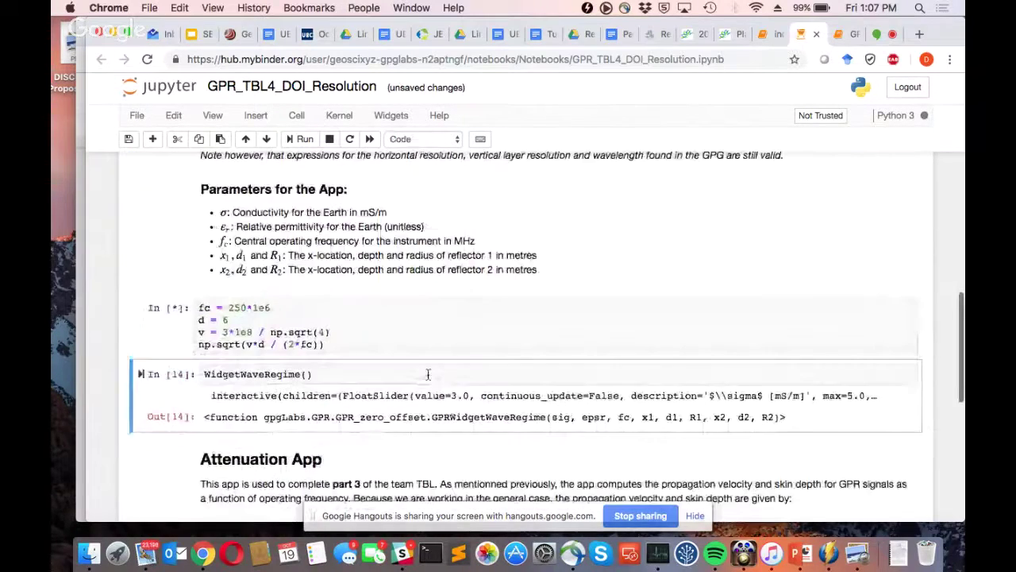
key("shift+Return")
key("shift+Return")
key("shift+Return")
key("shift+Return")
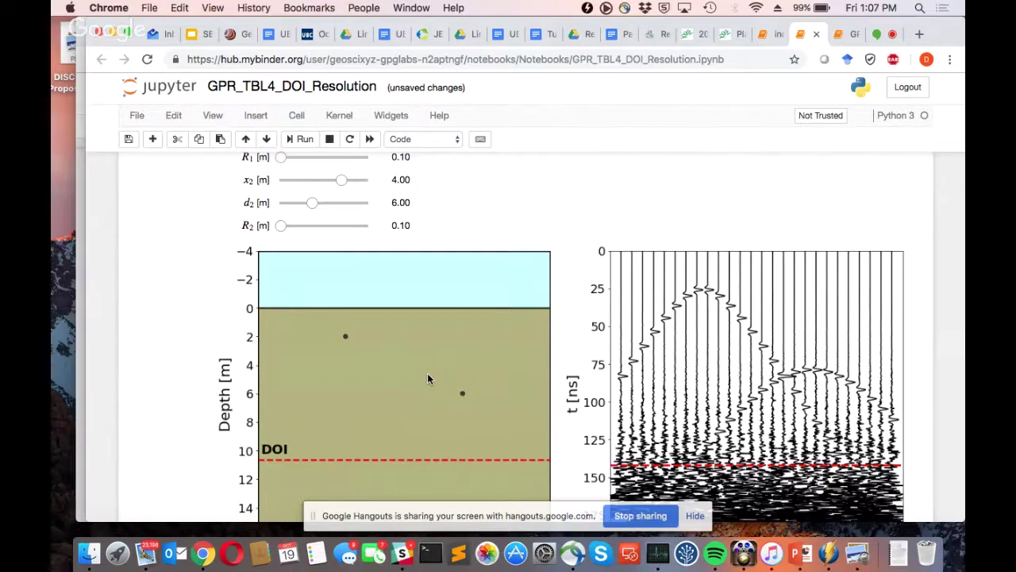
scroll(429, 366, "up", 3)
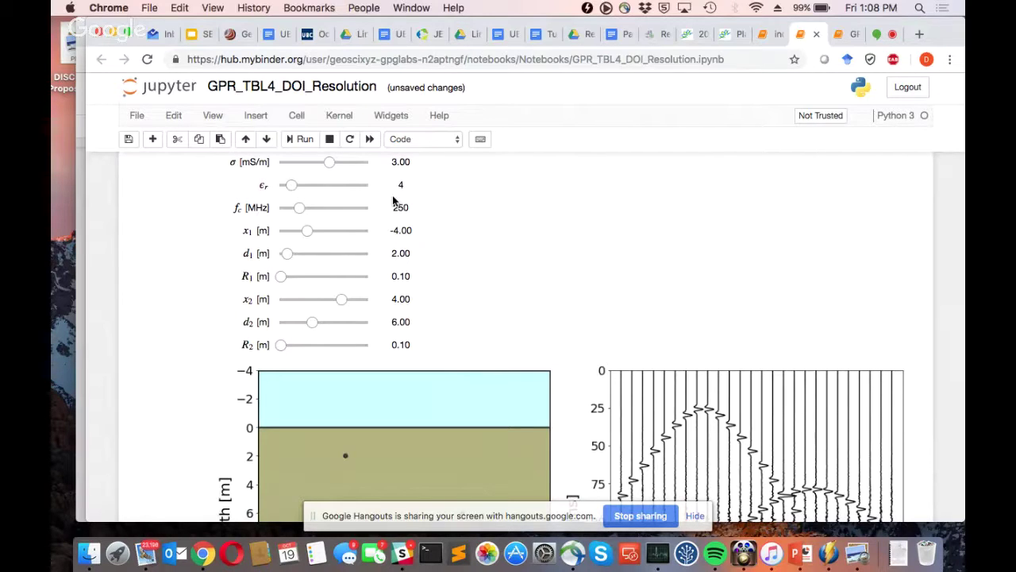
scroll(395, 201, "down", 1)
scroll(374, 214, "up", 2)
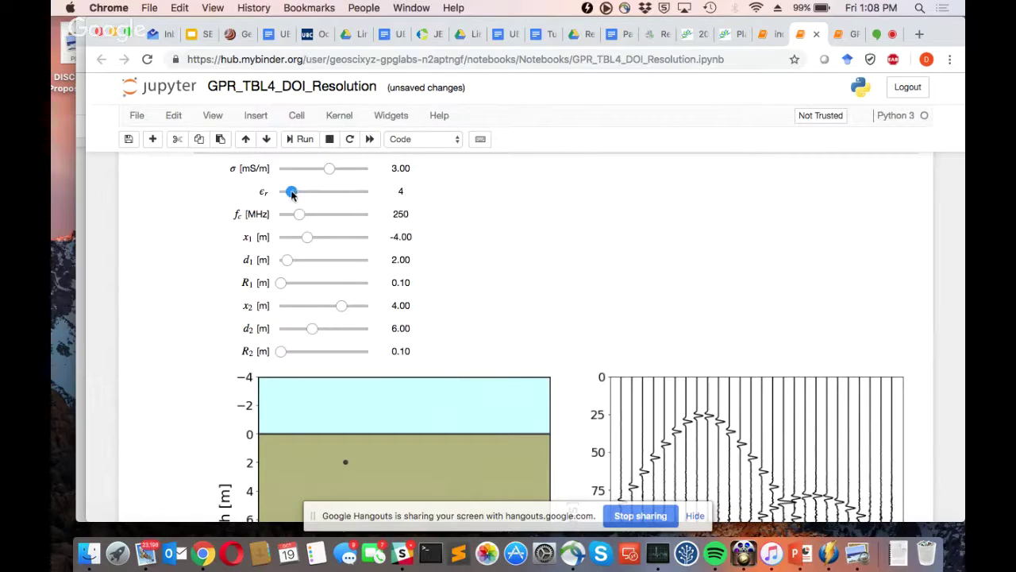
scroll(479, 243, "down", 2)
scroll(479, 246, "down", 1)
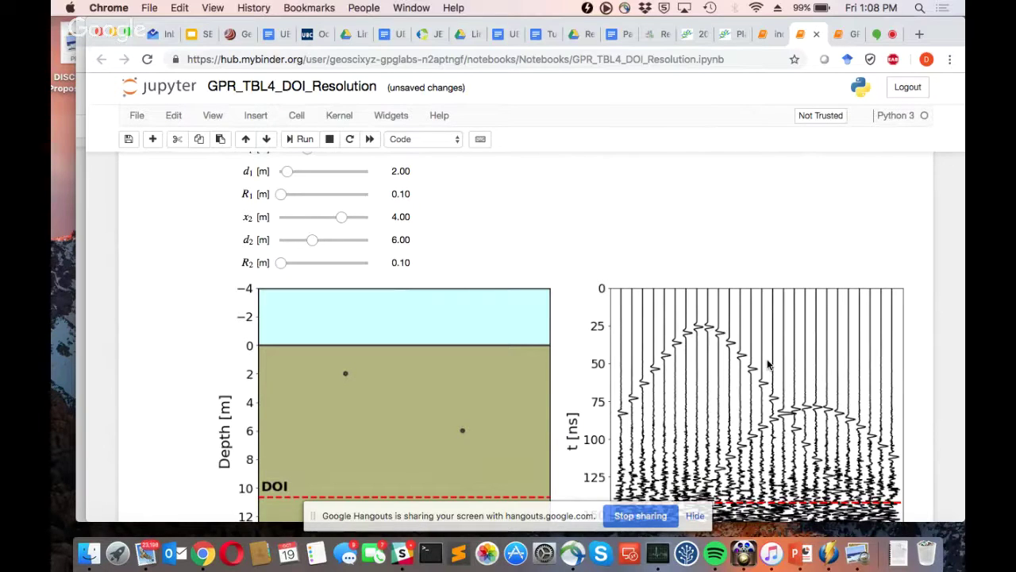
Step: Move the εr slider from 4 up to 12, then back down to 5
scroll(726, 249, "up", 3)
left_click(291, 201)
left_click_drag(292, 201, 320, 200)
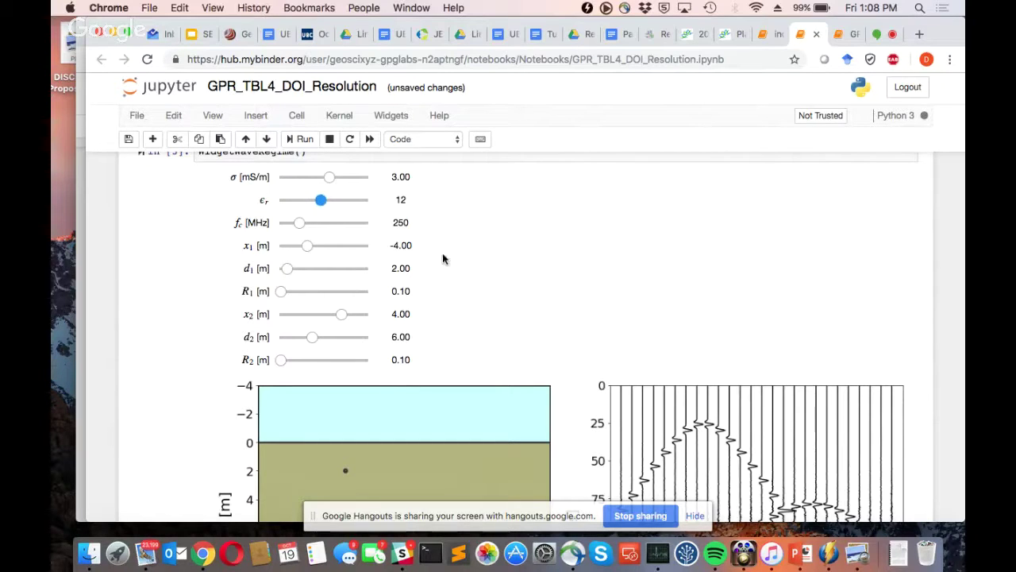
scroll(444, 255, "down", 2)
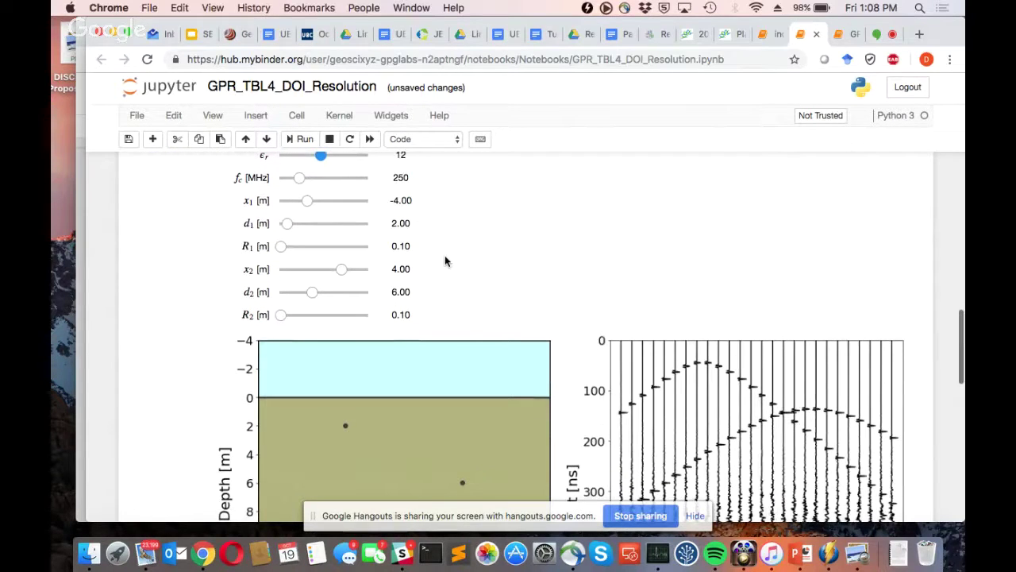
scroll(445, 261, "up", 2)
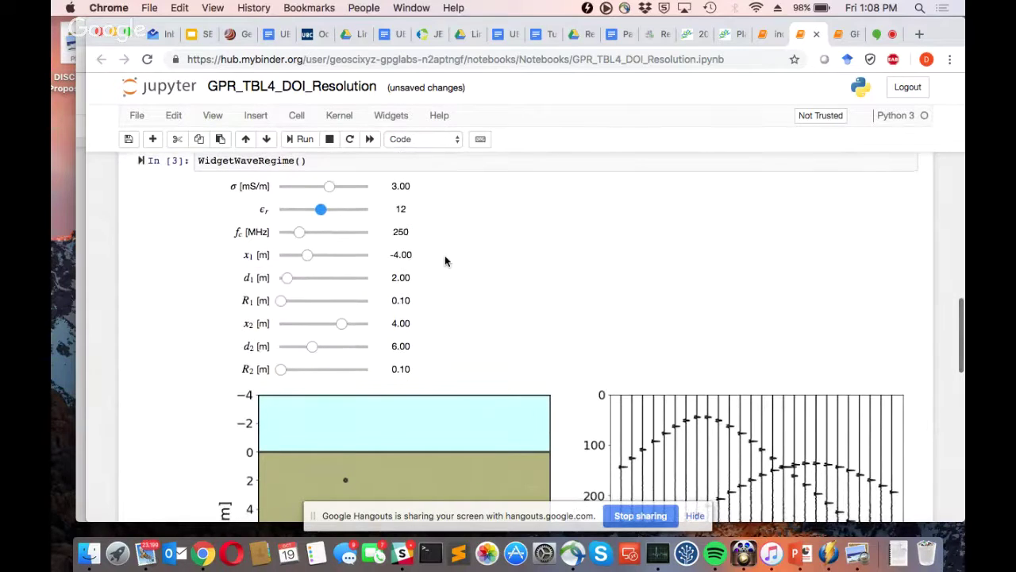
left_click_drag(320, 215, 294, 215)
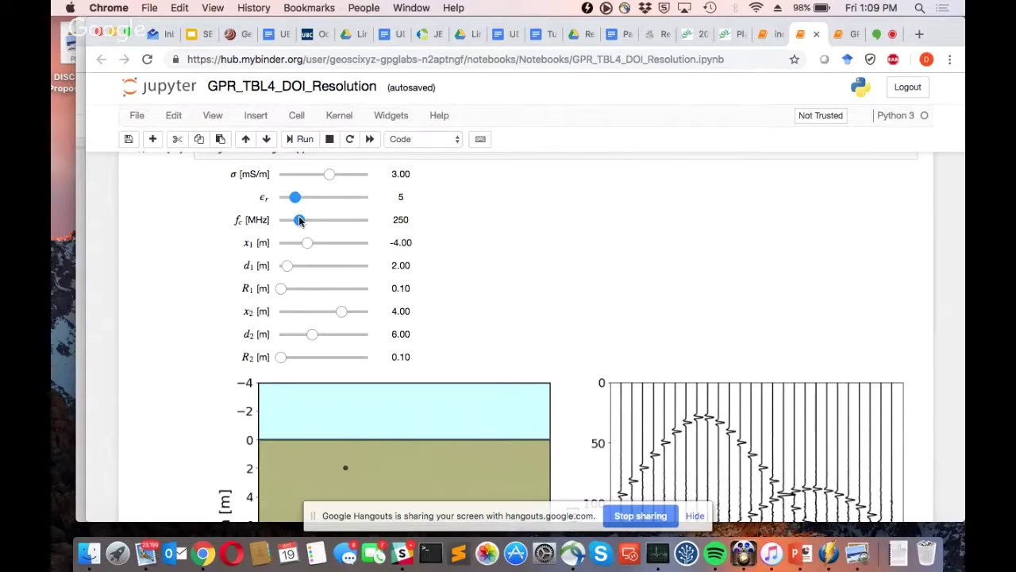
Step: Raise the fc slider from 250 to 475 MHz and check the DOI line near 12 m
left_click(299, 220)
left_click_drag(298, 220, 320, 220)
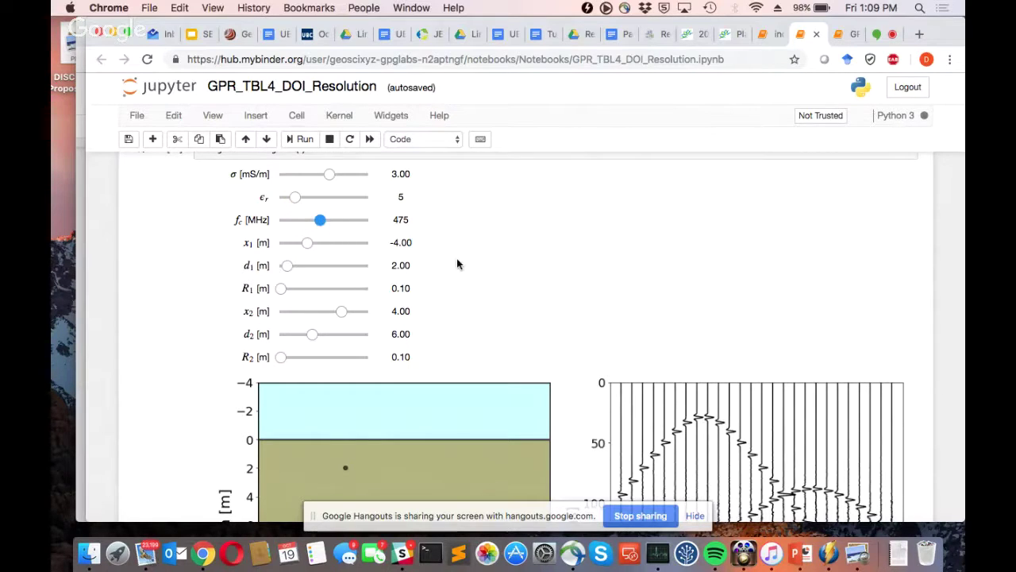
scroll(457, 261, "down", 2)
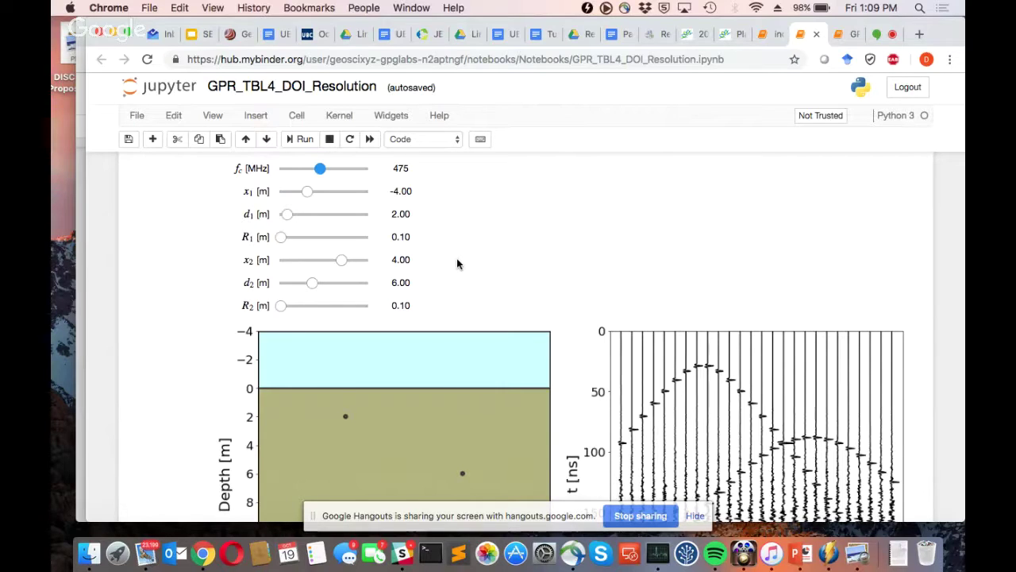
scroll(457, 258, "down", 8)
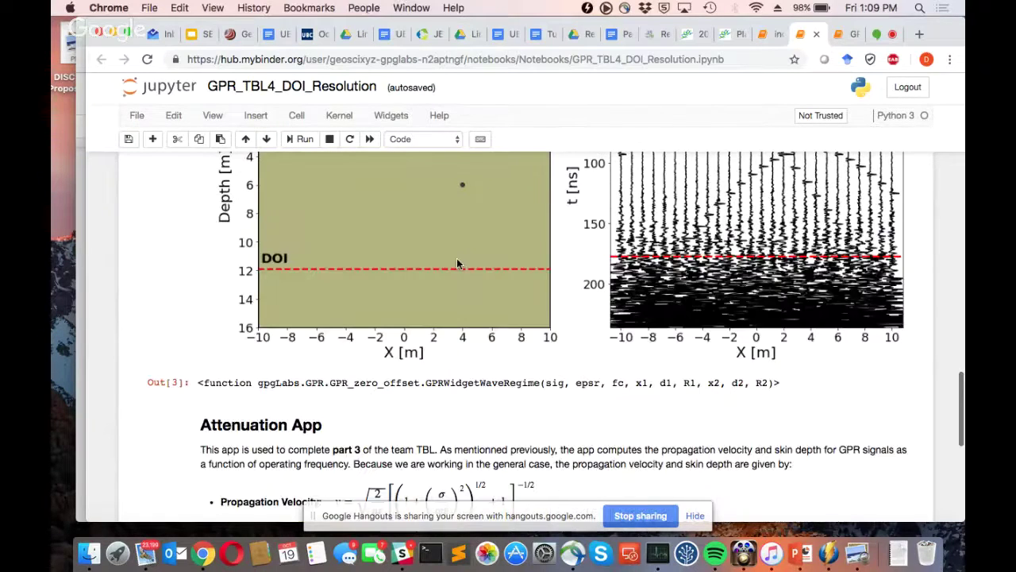
scroll(457, 258, "down", 2)
scroll(456, 258, "up", 6)
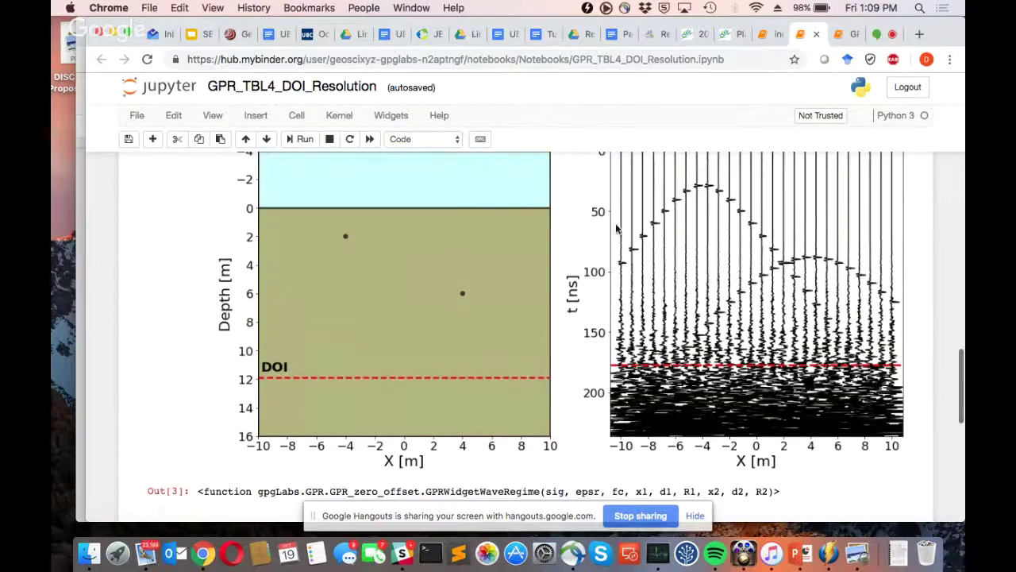